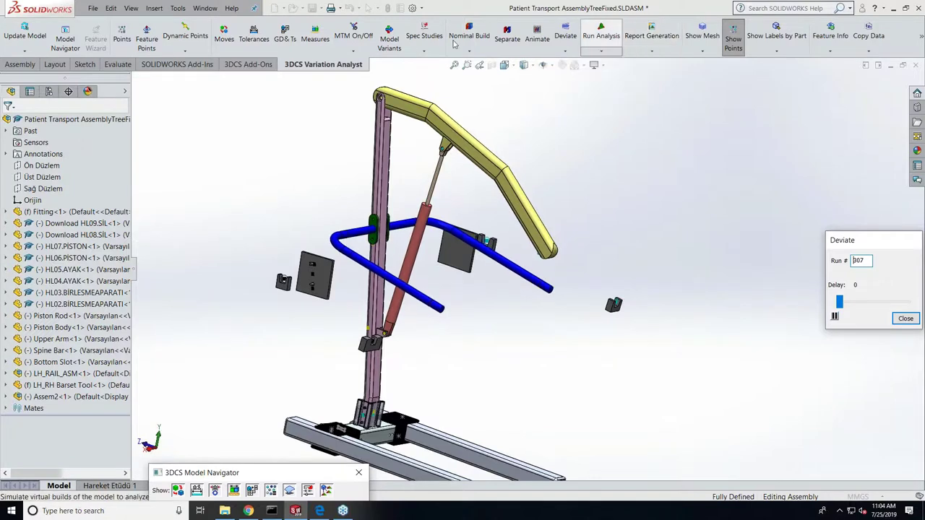
Switch the CommandManager to the 3DCS Add-Ons tools while the Deviate simulation keeps running
click(244, 65)
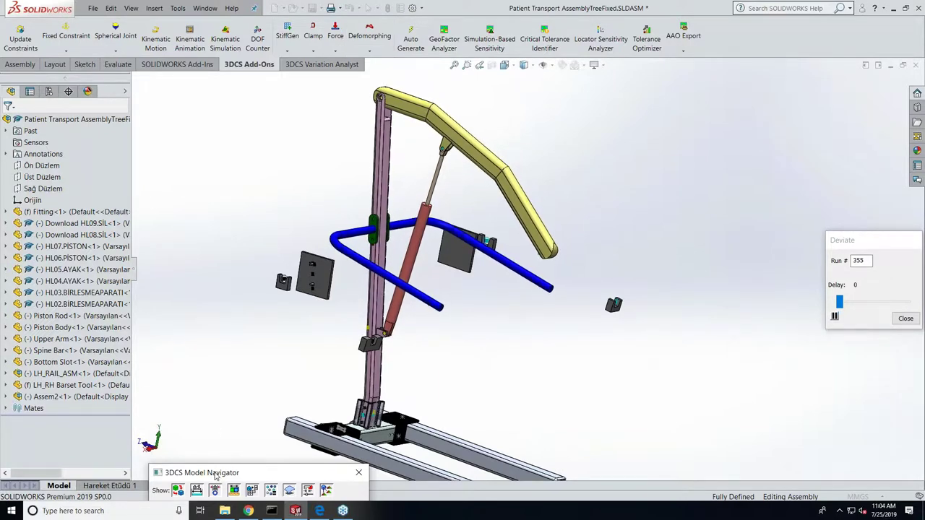
Drag the 3DCS Model Navigator up into the graphics area so it lists all 17 parts
drag(213, 469, 206, 110)
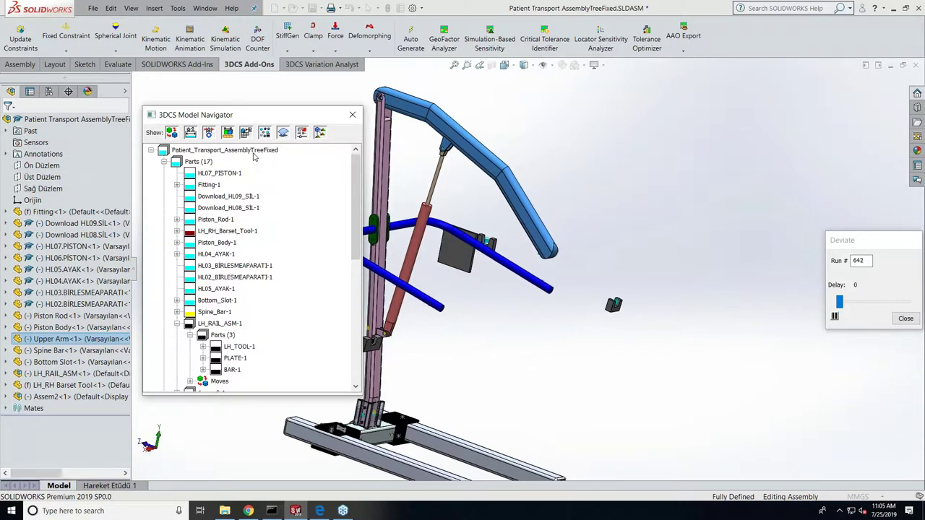
Restore the 3DCS Variation Analyst tools, shift the navigator left, and frame the whole lift
click(324, 67)
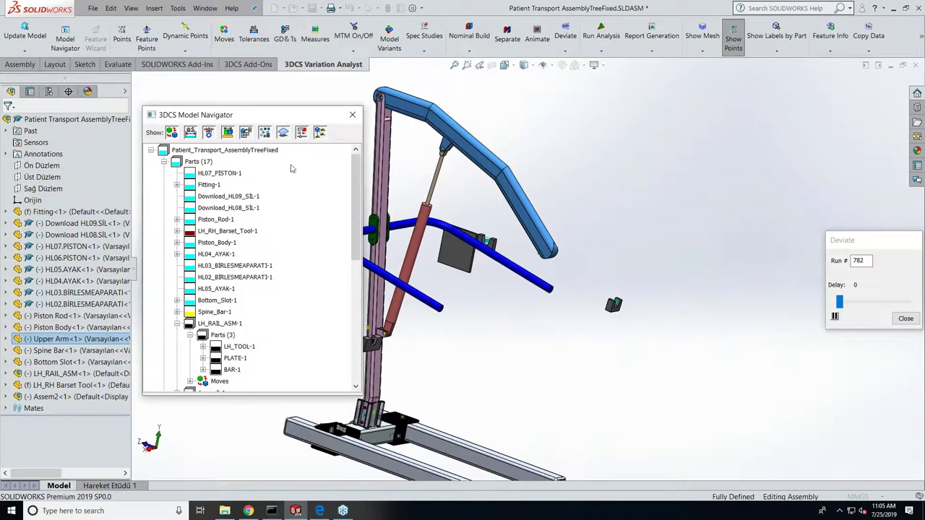
drag(257, 116, 182, 116)
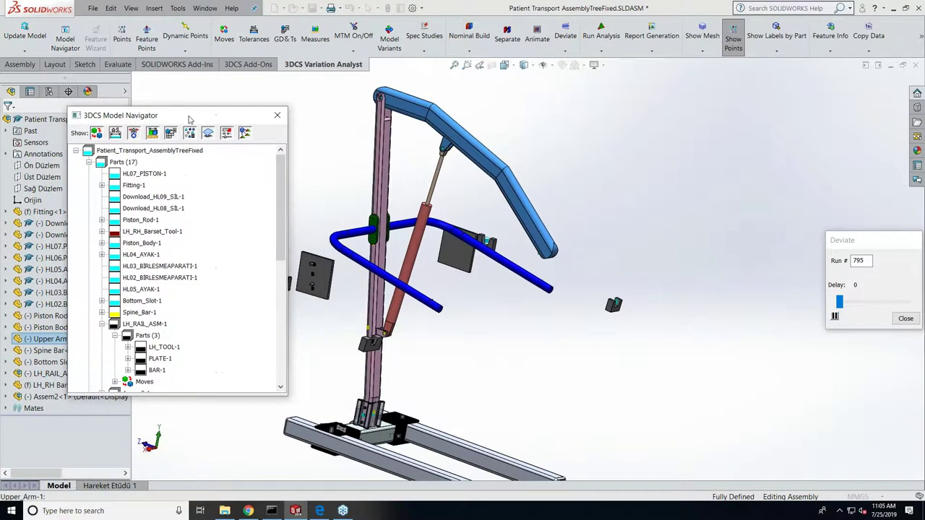
scroll(549, 354, up, 3)
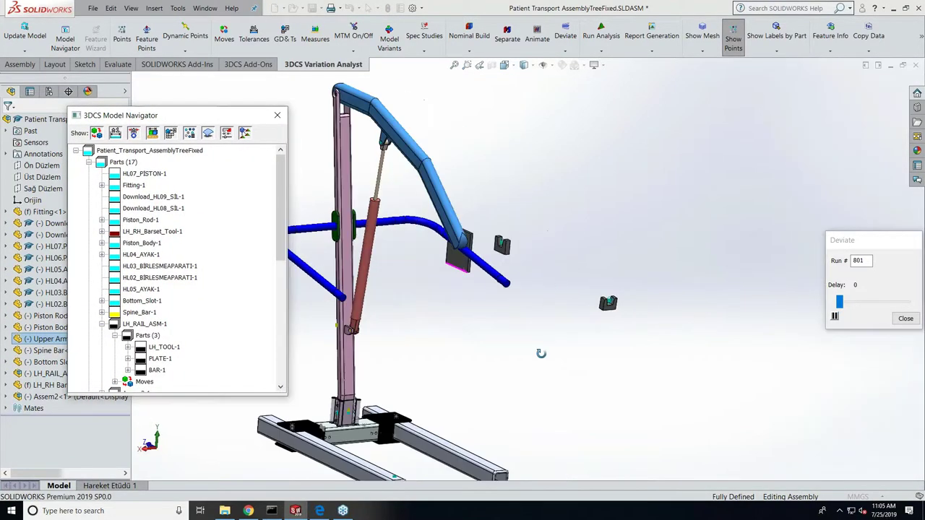
middle_drag(541, 351, 509, 349)
scroll(509, 349, up, 2)
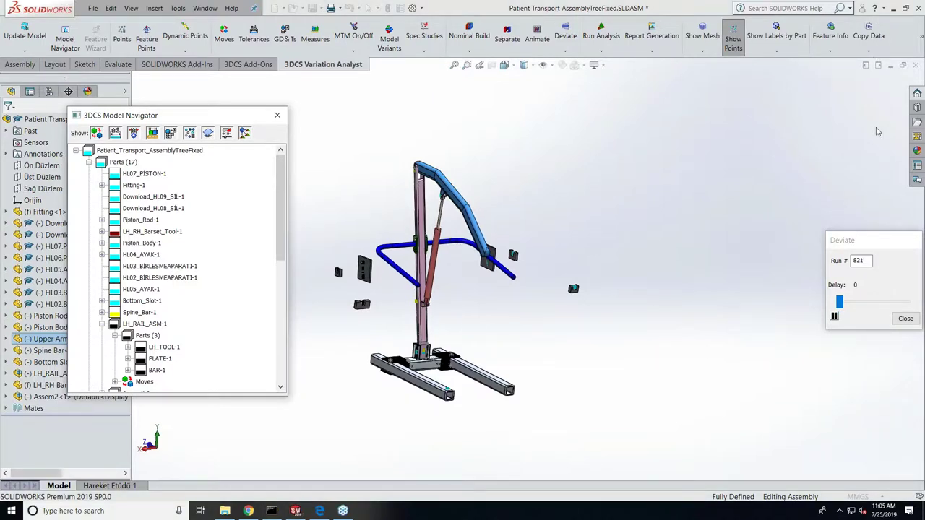
scroll(346, 289, down, 5)
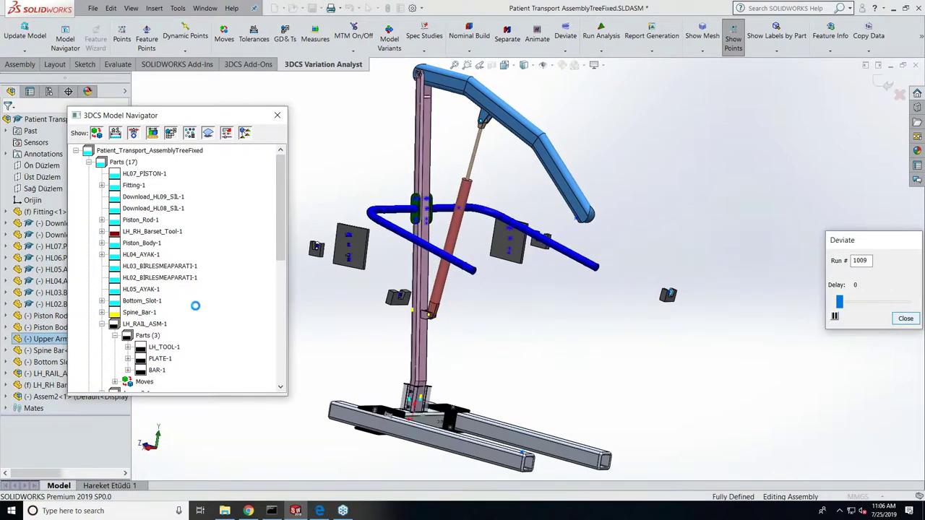
Preview the Angle_btw_bars measure on the model, then clear the preview
scroll(178, 310, down, 3)
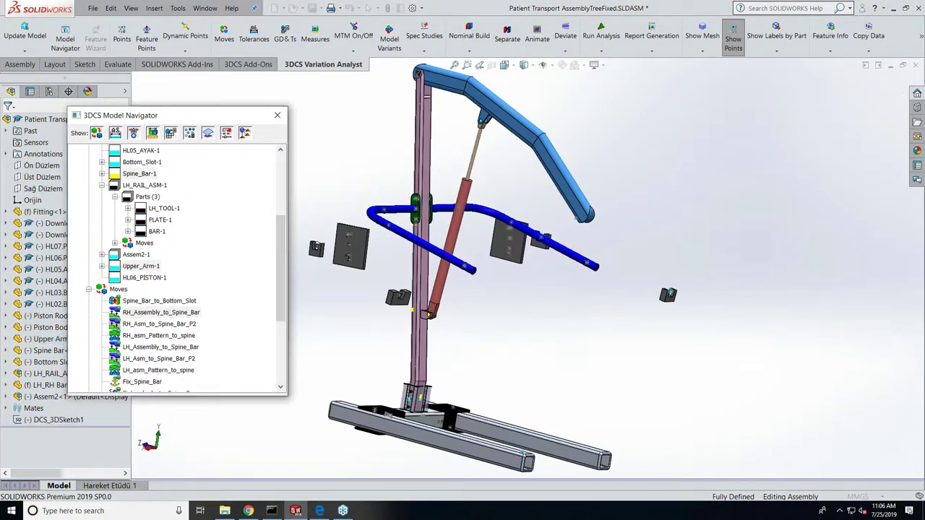
scroll(160, 330, down, 4)
click(145, 359)
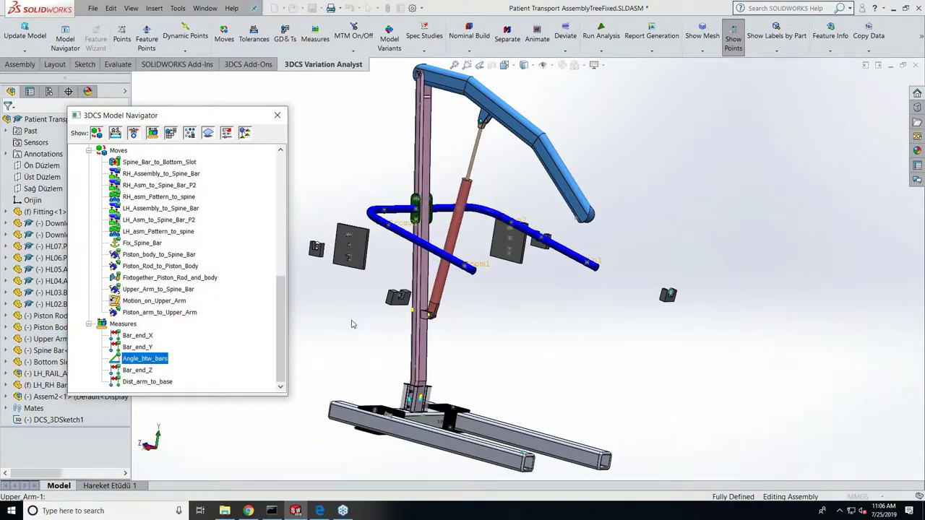
click(351, 324)
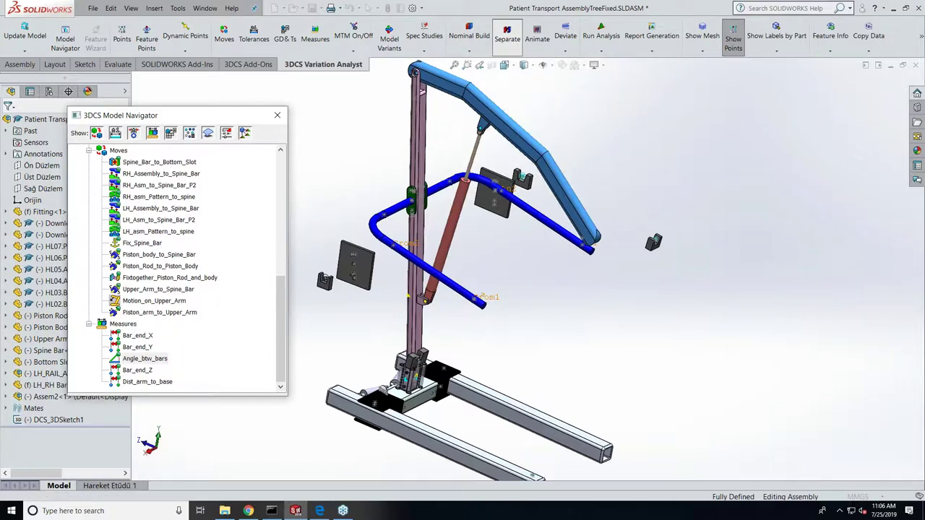
Orbit the separated lift to a new angle and open the 15-step Animate dialog
scroll(516, 267, up, 3)
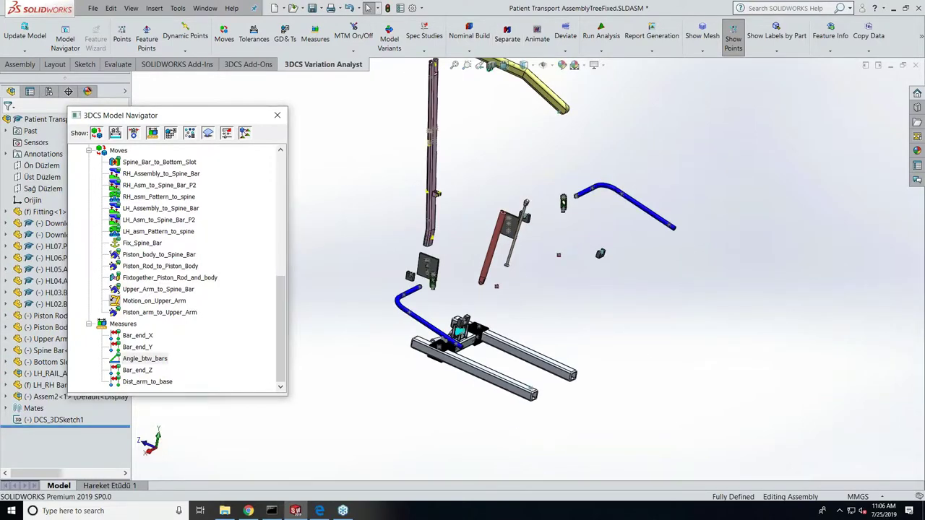
middle_drag(356, 305, 335, 358)
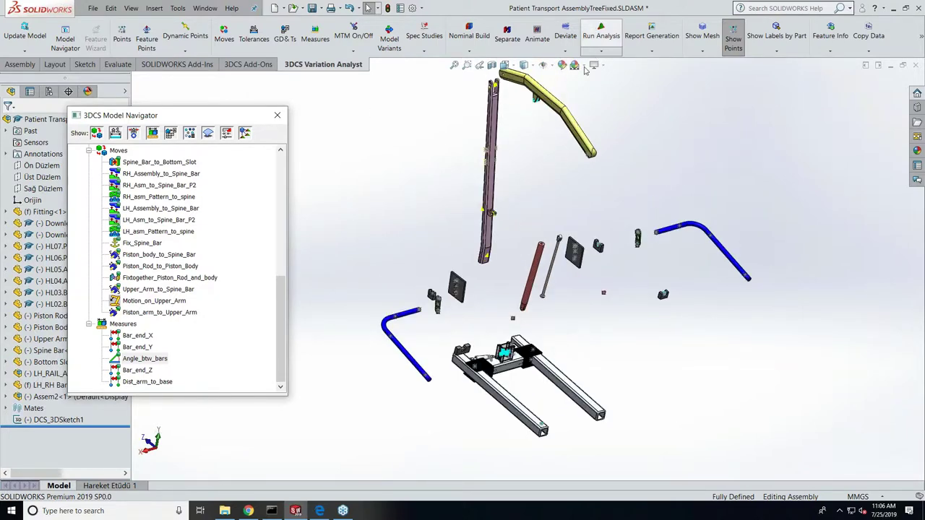
click(537, 36)
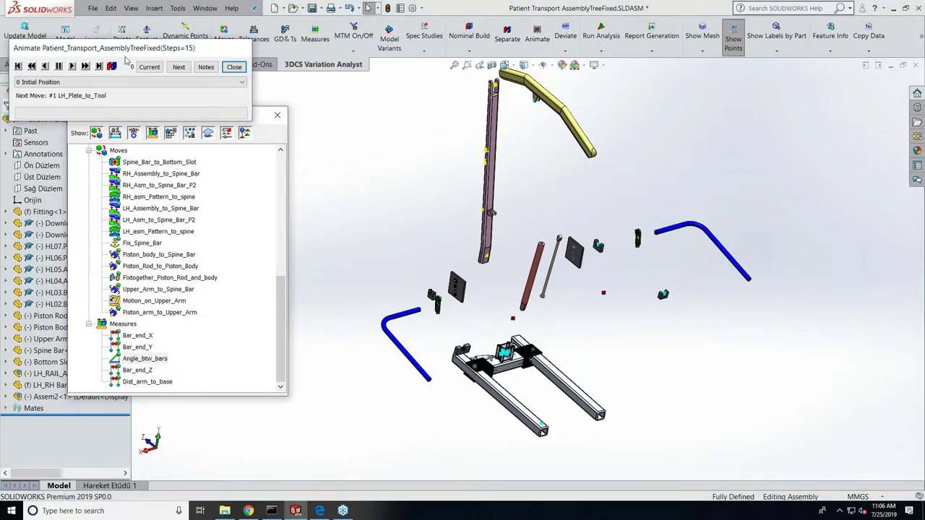
Animate moves 1–4, joining the left and right plates to their tools and their bars to the plates
drag(127, 61, 155, 94)
scroll(365, 280, down, 2)
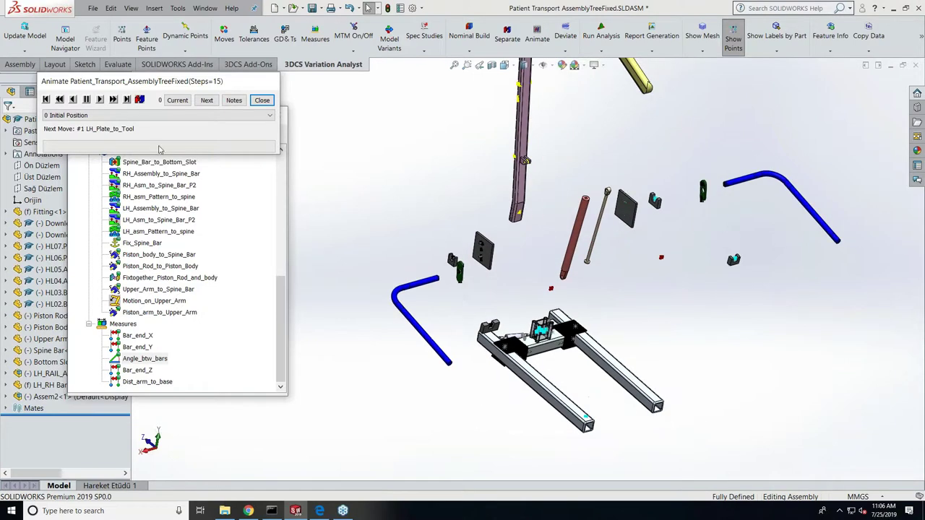
click(114, 101)
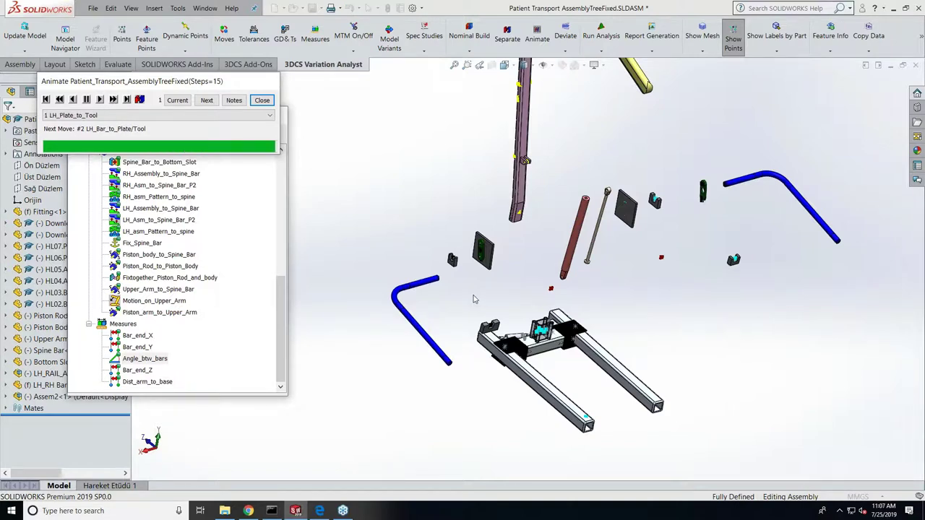
click(113, 101)
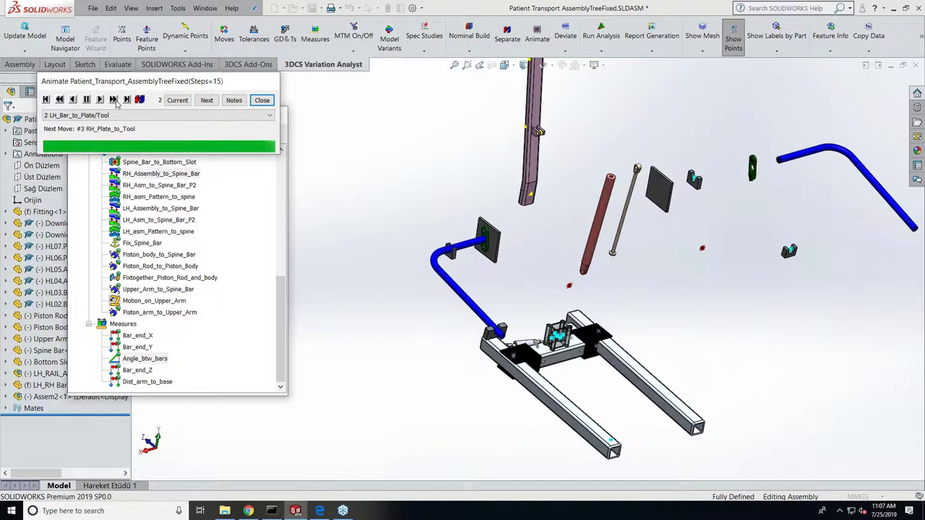
click(116, 104)
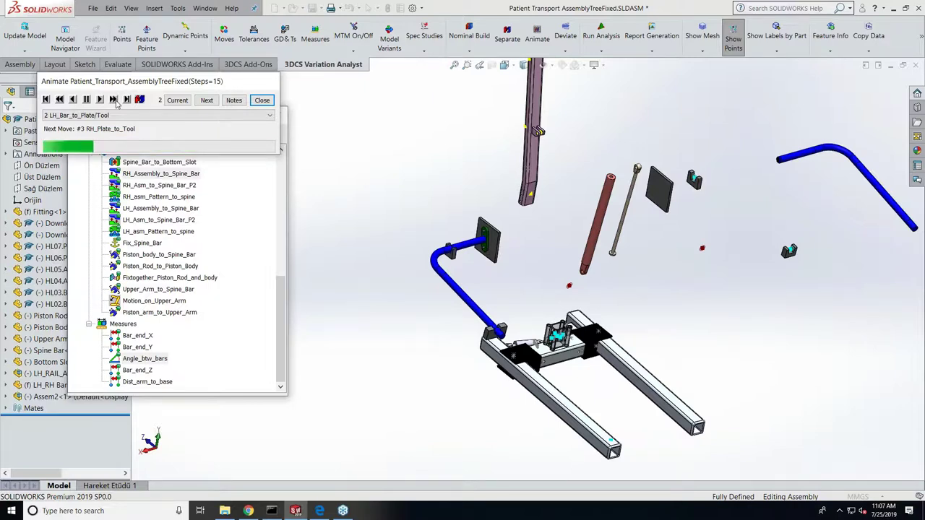
click(115, 104)
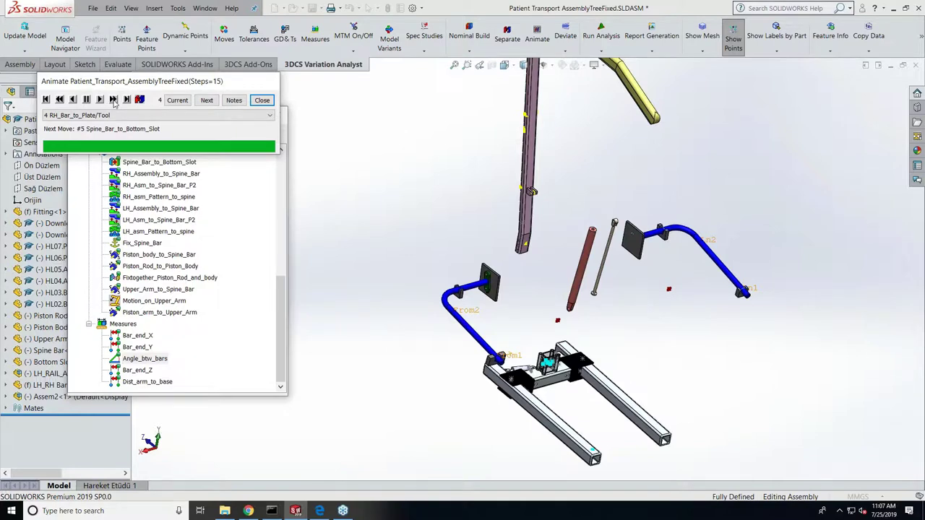
Animate moves 5–6, seating the spine bar in the base and attaching the right arm assembly
click(114, 99)
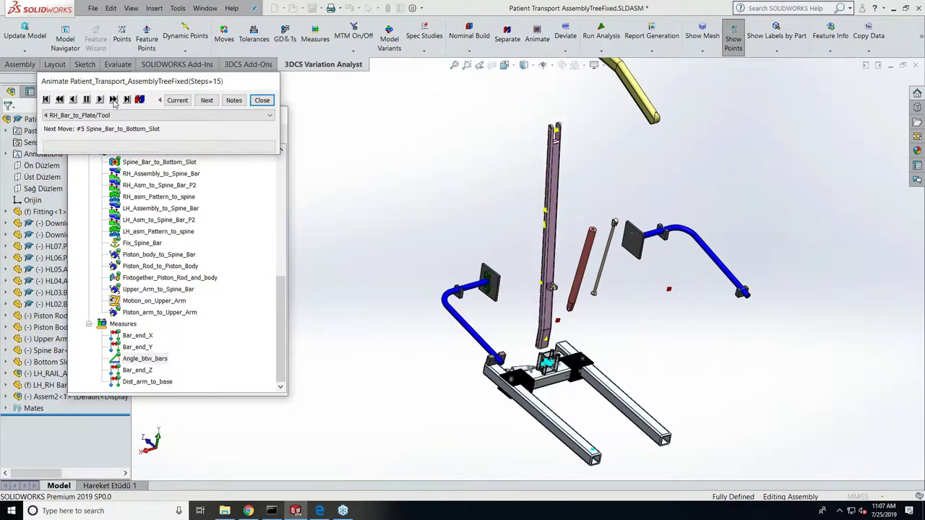
click(114, 100)
click(114, 100)
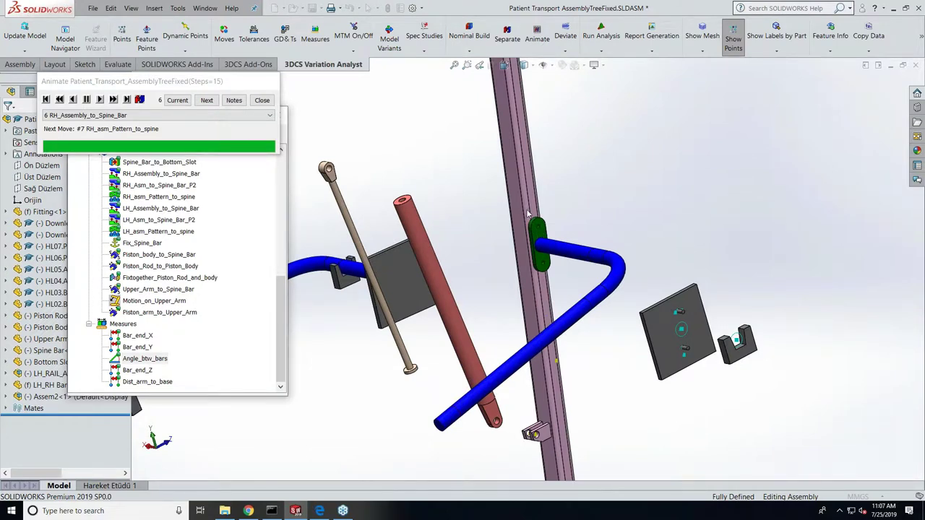
Advance through step 7 RH_asm_Pattern_to_spine and step 8 LH_Assembly_to_Spine_Bar
middle_drag(430, 230, 340, 177)
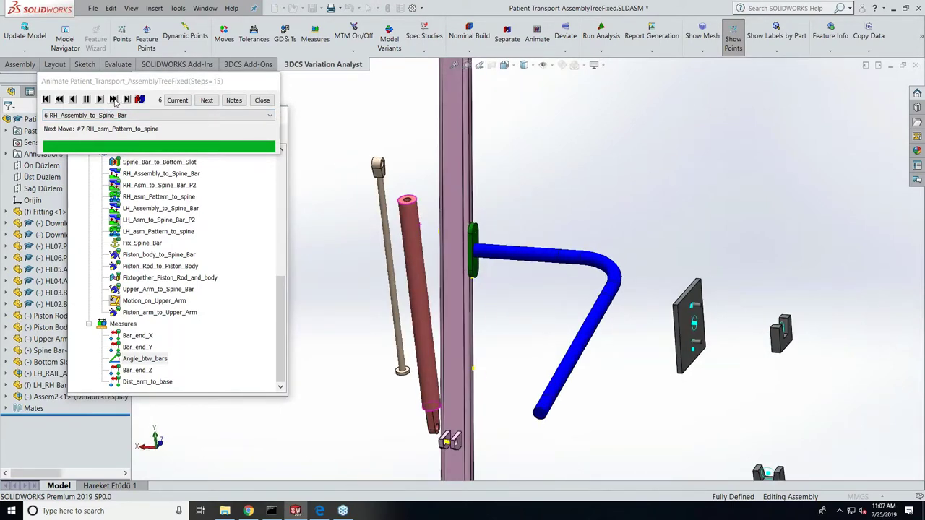
click(113, 102)
scroll(487, 264, up, 2)
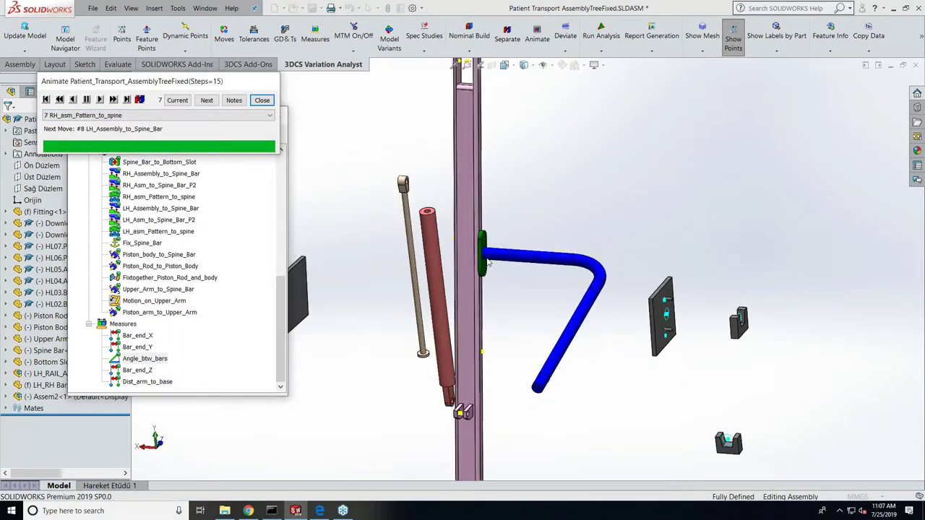
scroll(452, 280, up, 2)
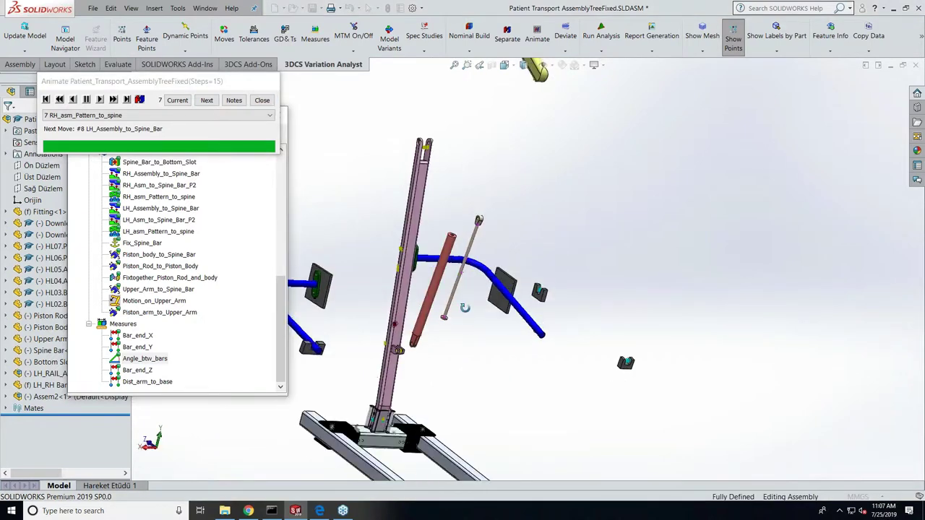
click(114, 100)
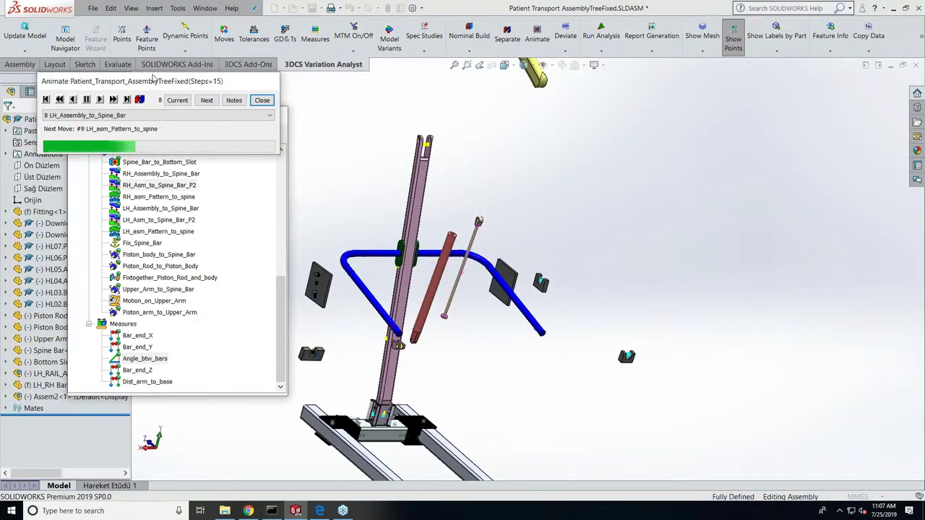
drag(177, 84, 318, 65)
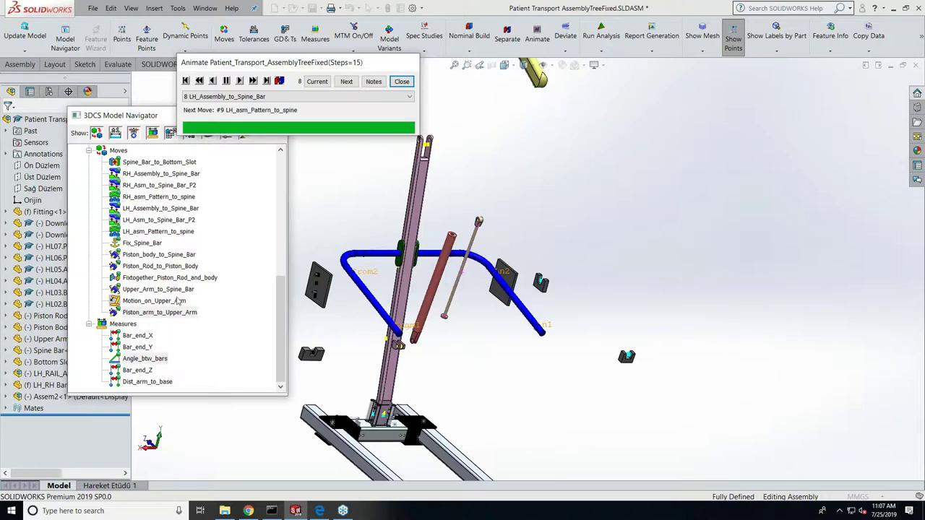
Play the remaining moves to final step 15, Piston_arm_to_Upper_Arm, fully assembling the lift
click(423, 334)
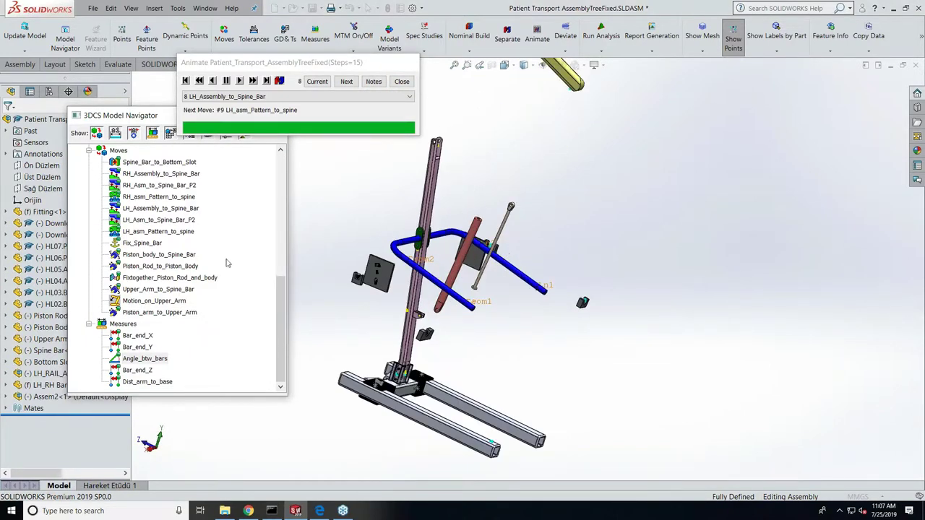
click(253, 83)
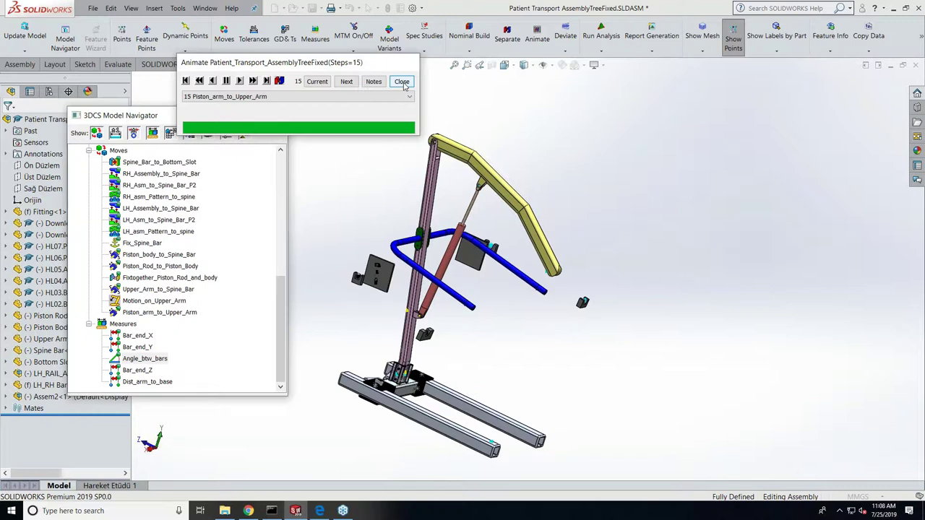
click(402, 82)
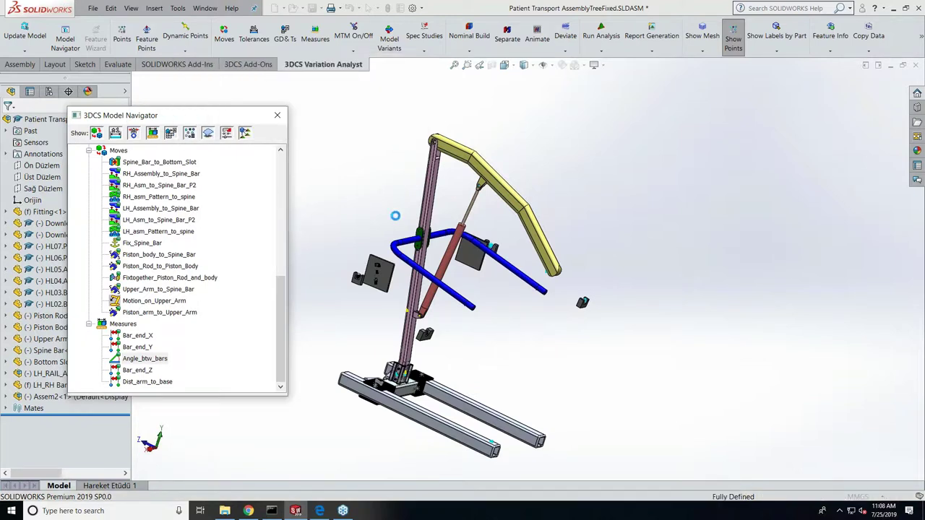